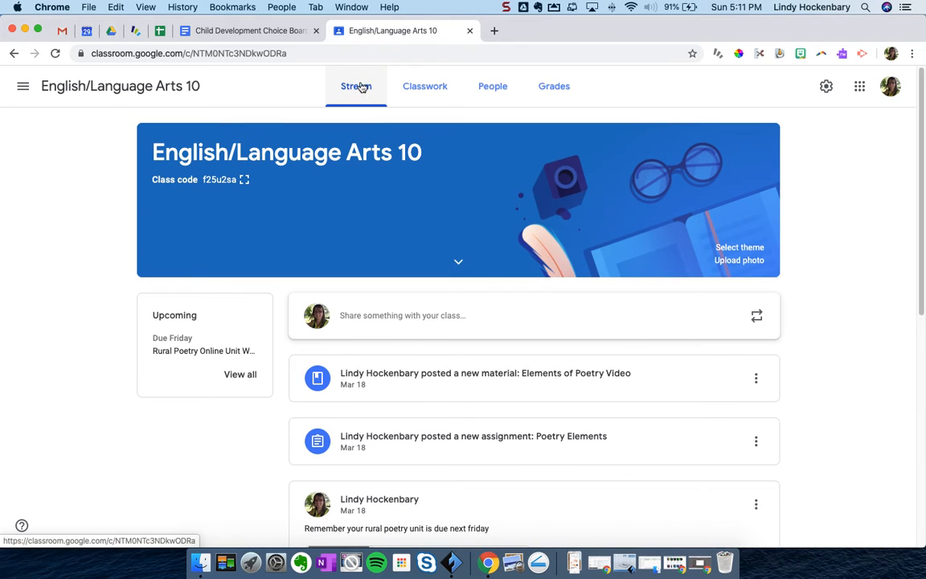
Step: Create a new assignment in the class's classwork titled "Child Development Choice Boards"
left_click(421, 99)
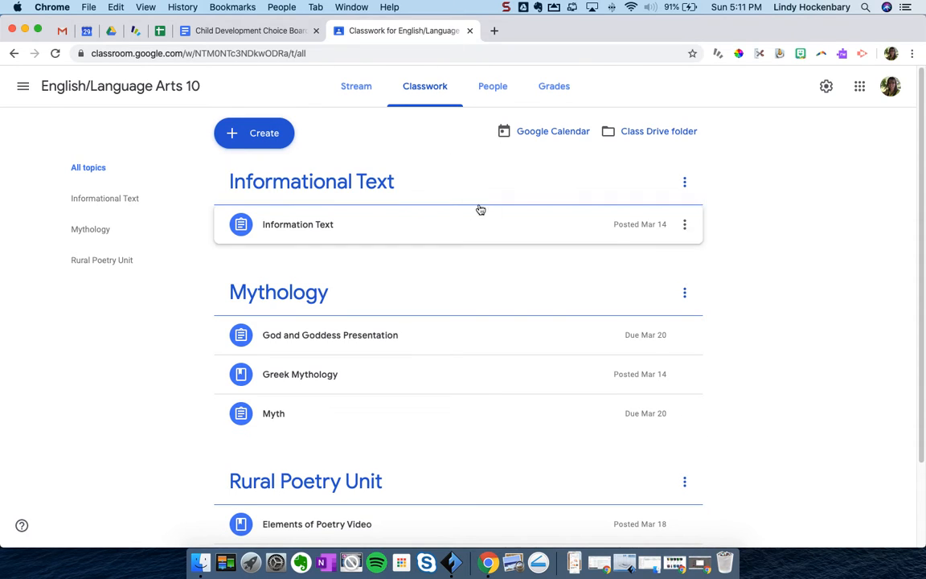
left_click(258, 138)
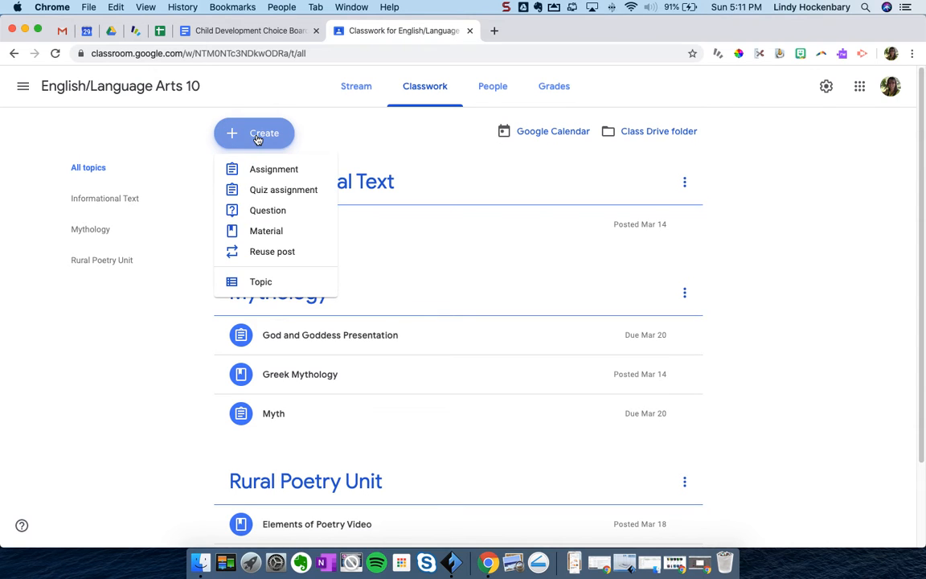
left_click(271, 171)
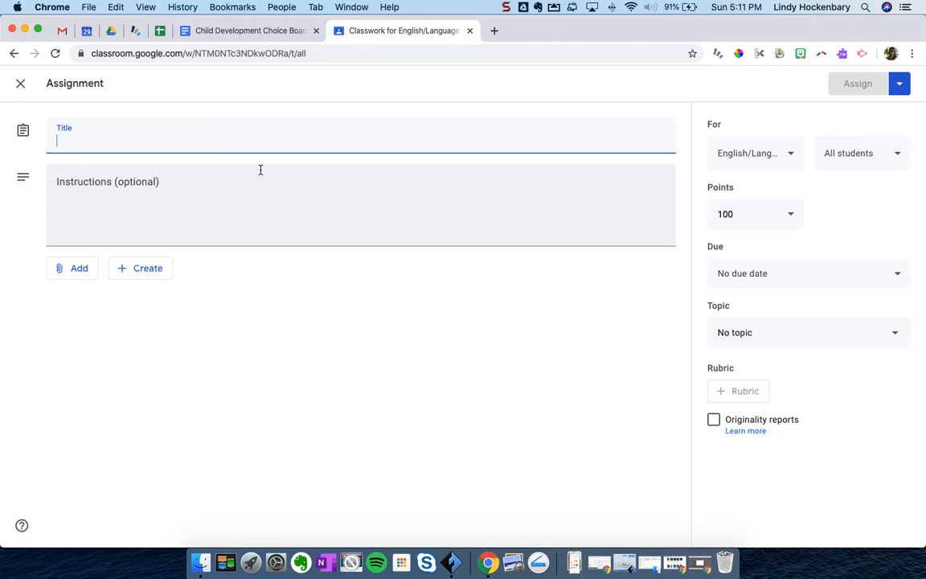
type("Child Deve")
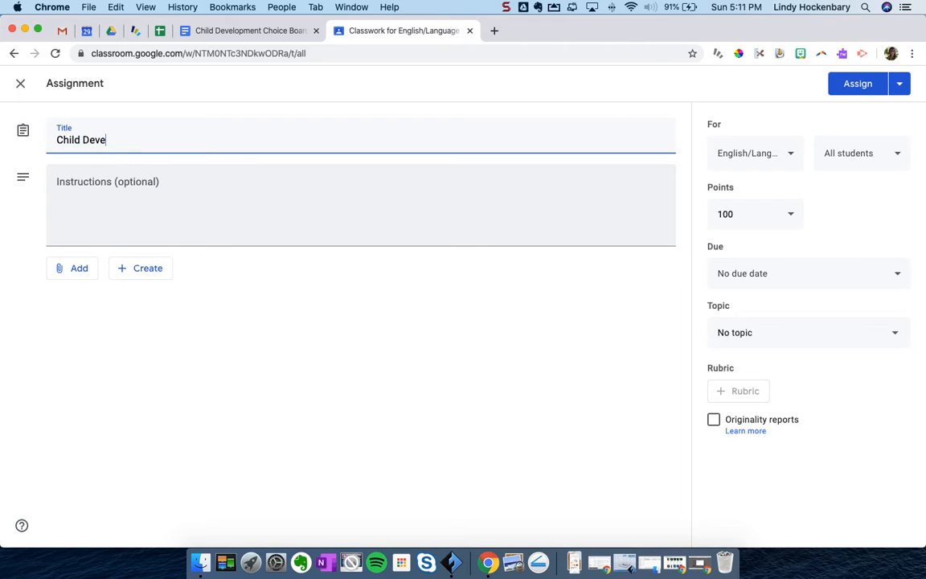
type("lopment Choice B")
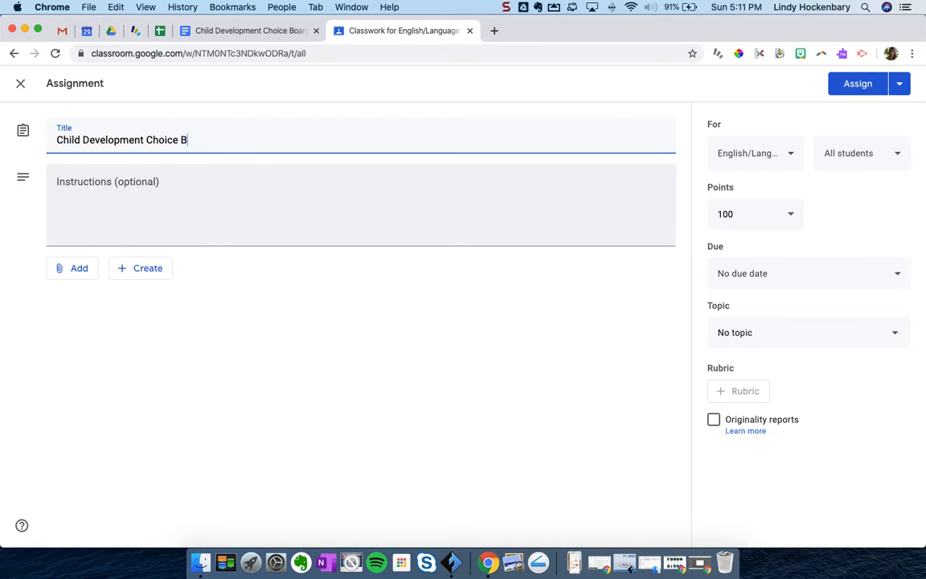
type("oards")
left_click(165, 211)
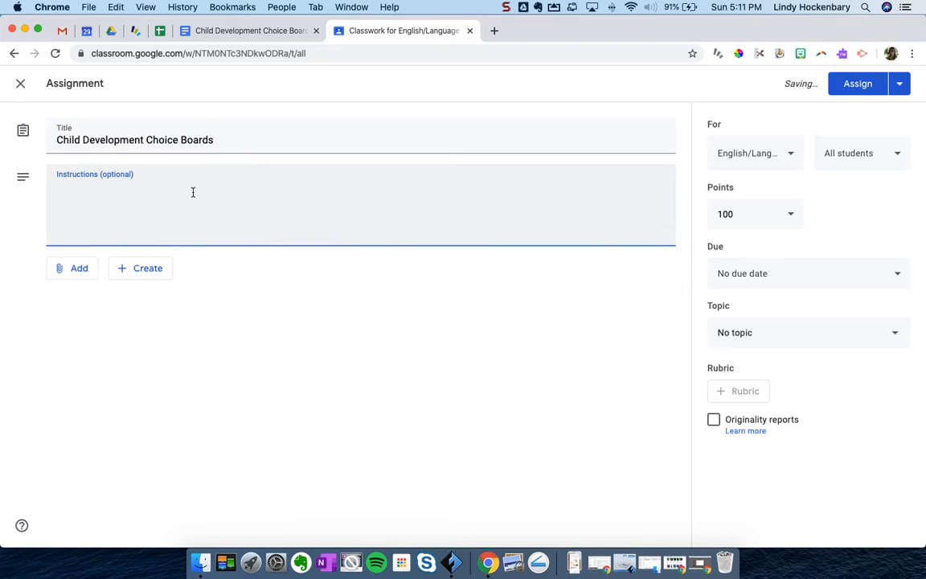
Step: Attach the Child Development Choice Boards document from Google Drive and set it to make a copy for each student
left_click(76, 273)
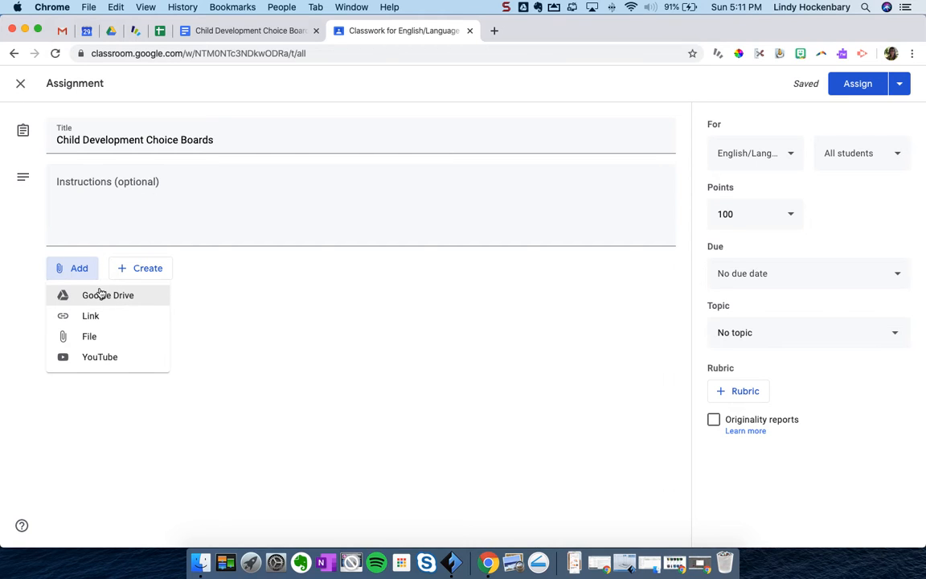
left_click(103, 298)
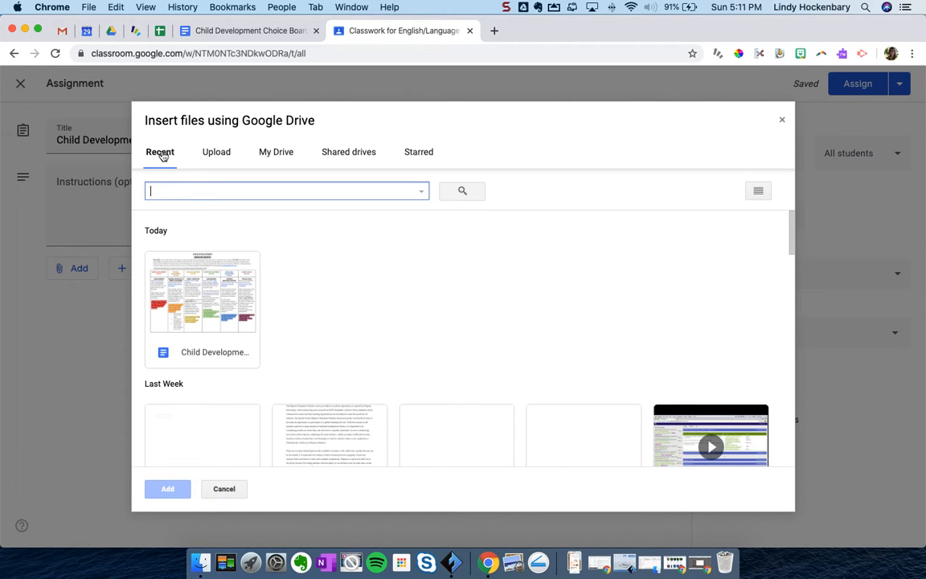
left_click(211, 347)
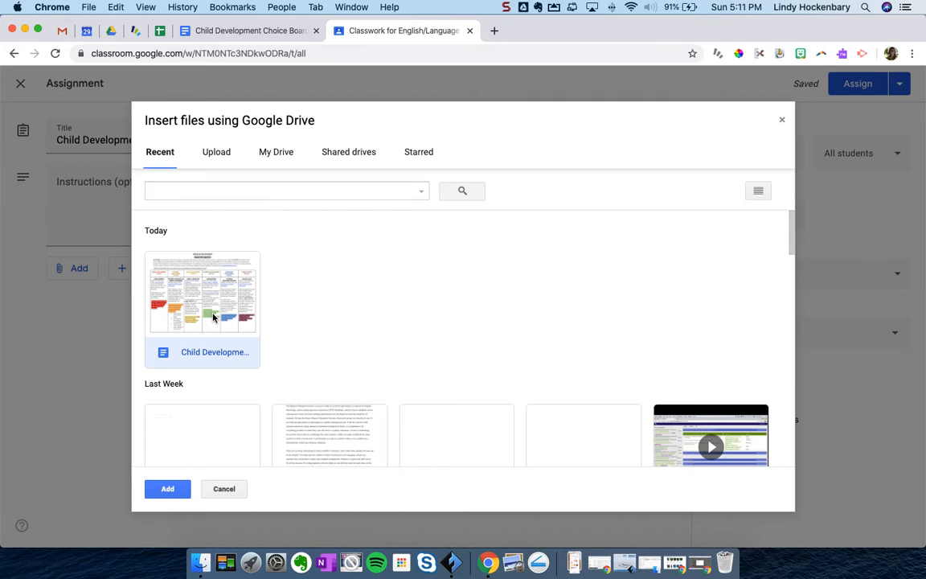
left_click(168, 489)
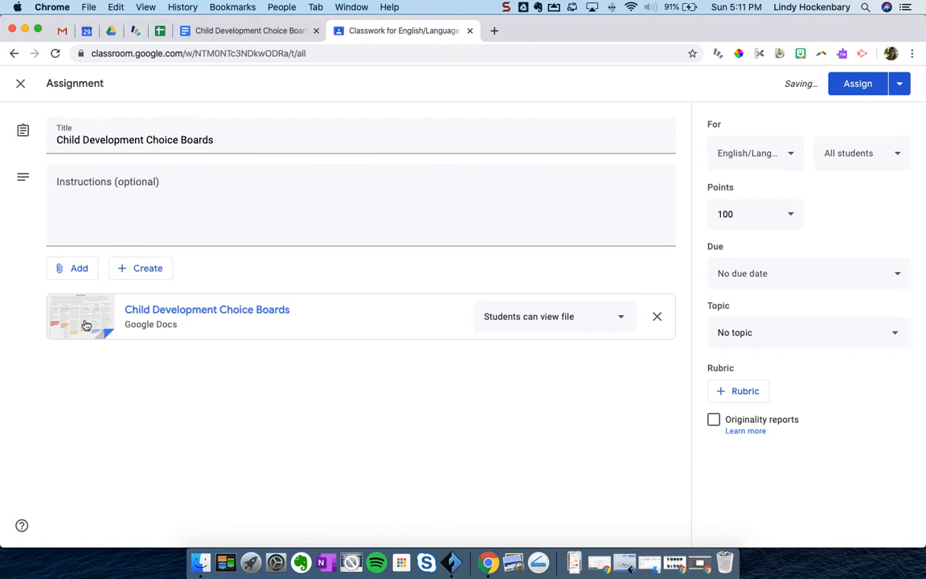
left_click(514, 322)
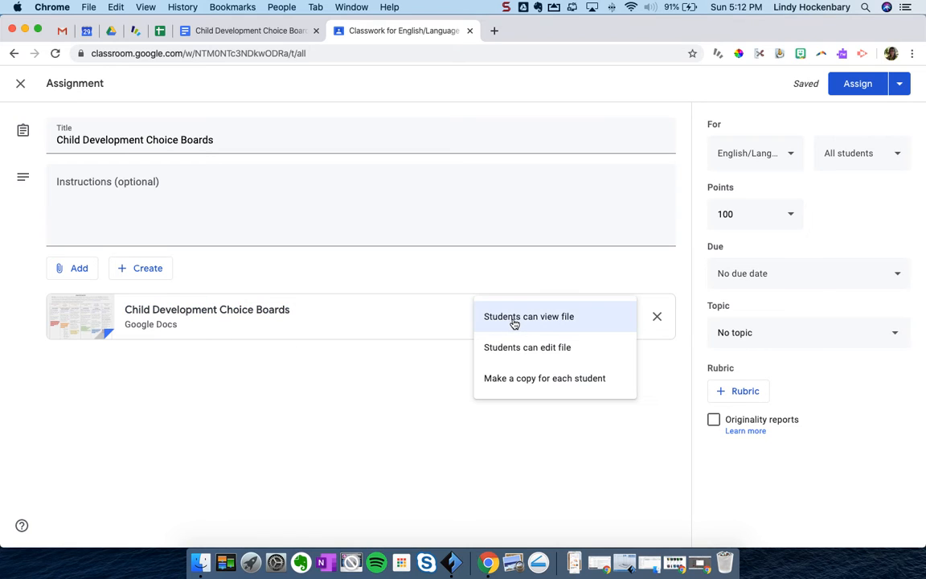
left_click(522, 390)
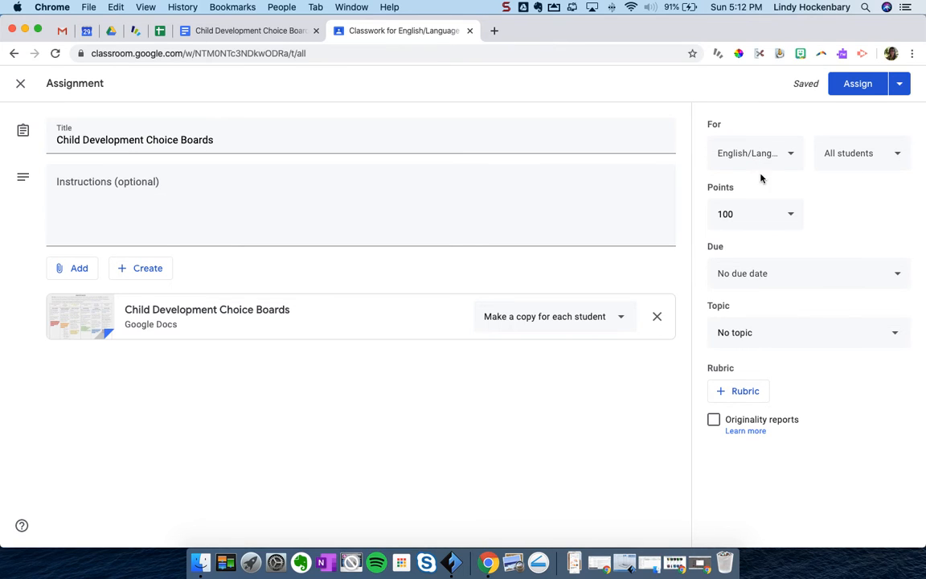
Step: Check which classes and students the assignment can be given to, keeping the current selections
left_click(780, 154)
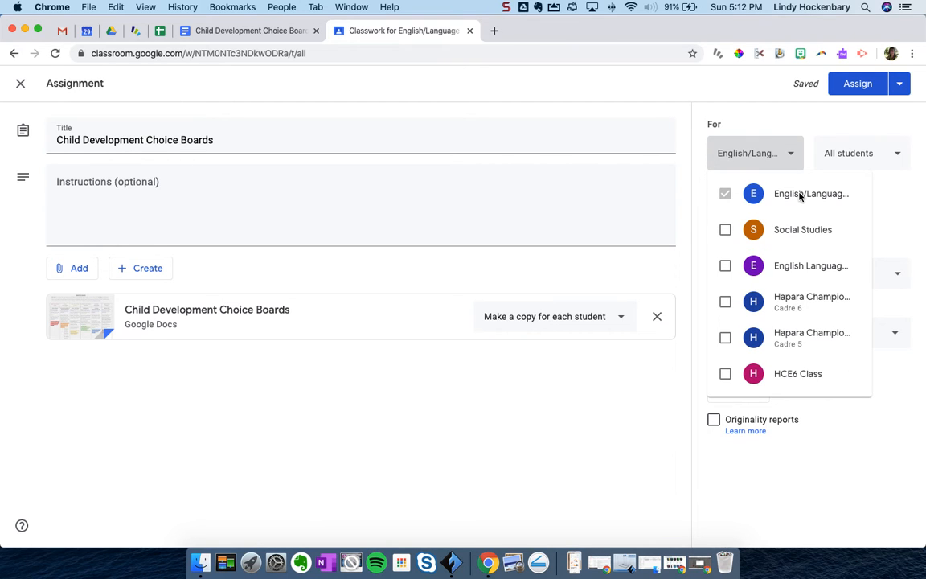
left_click(883, 201)
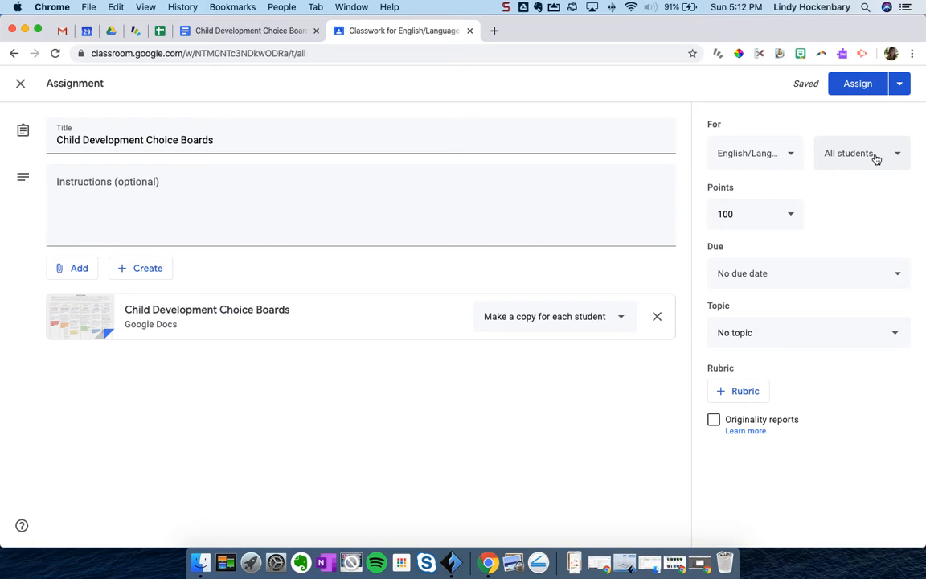
left_click(876, 159)
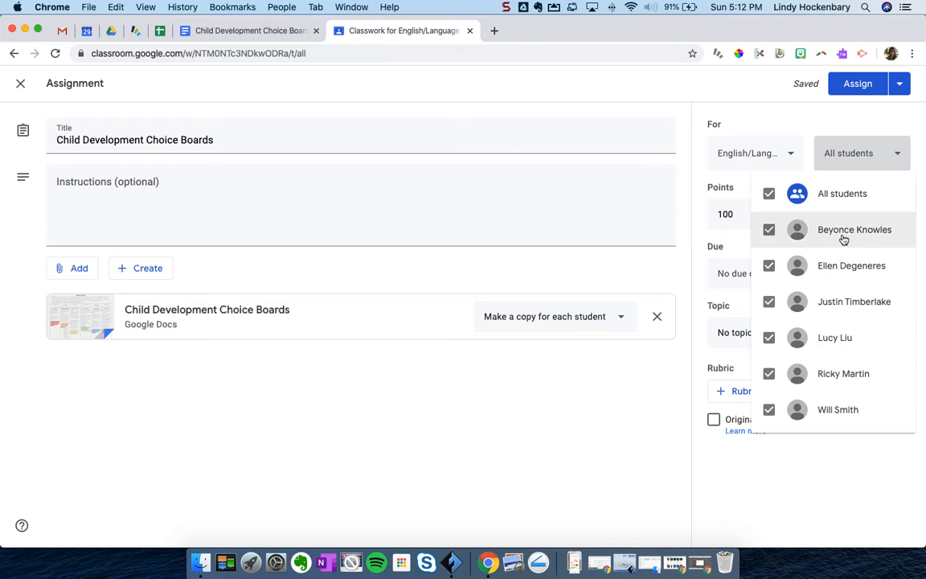
left_click(721, 211)
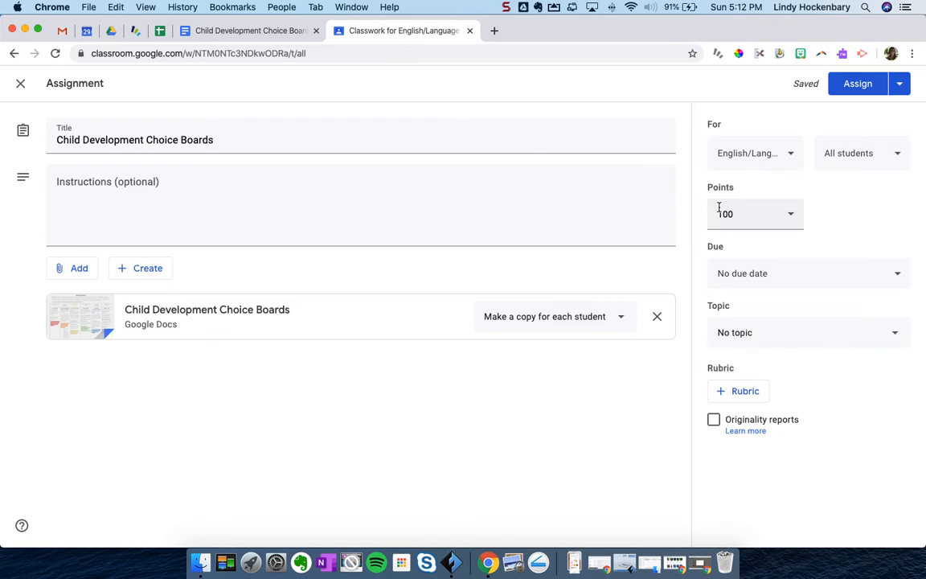
Step: Set the assignment's points to 50 and its due date to Friday, April 3
left_click_drag(739, 212, 698, 217)
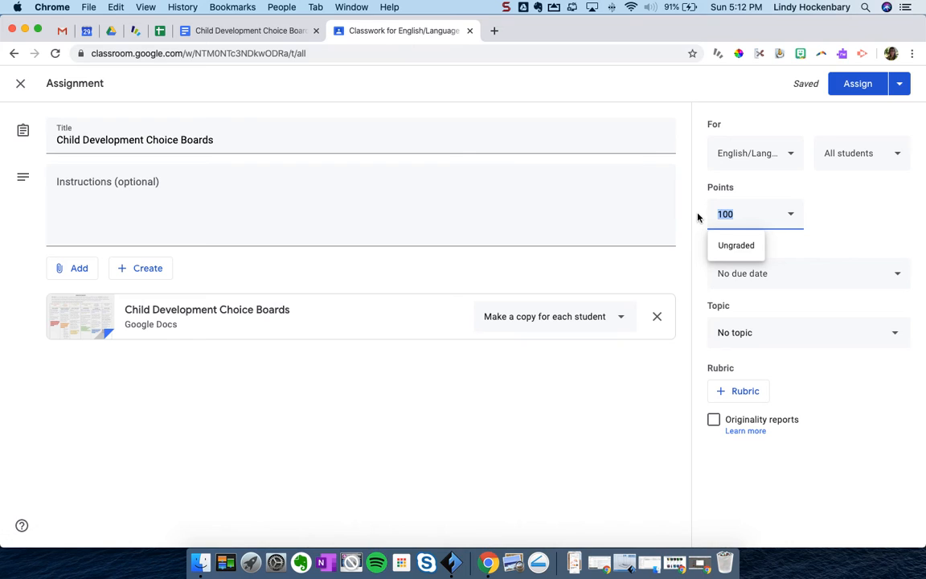
type("50")
left_click(884, 229)
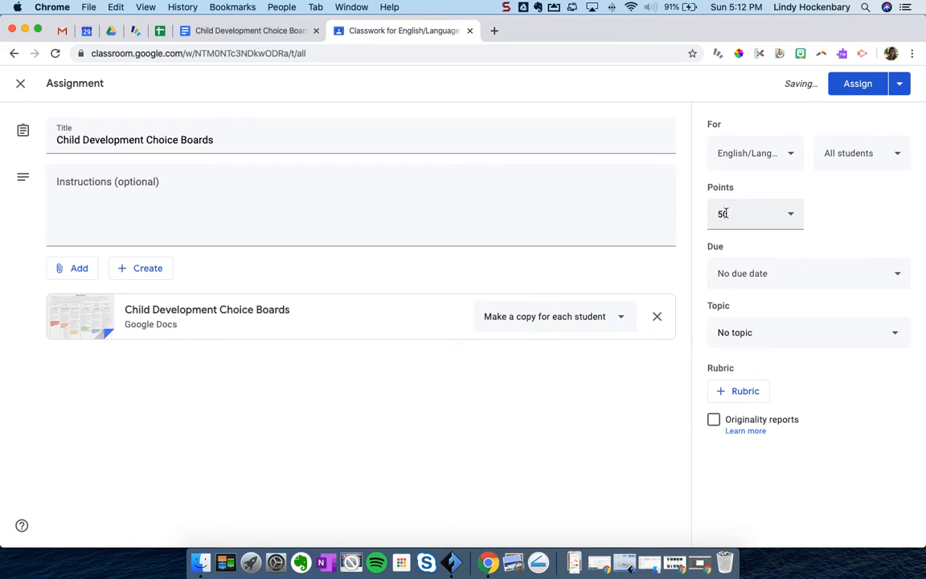
left_click(748, 278)
left_click(759, 322)
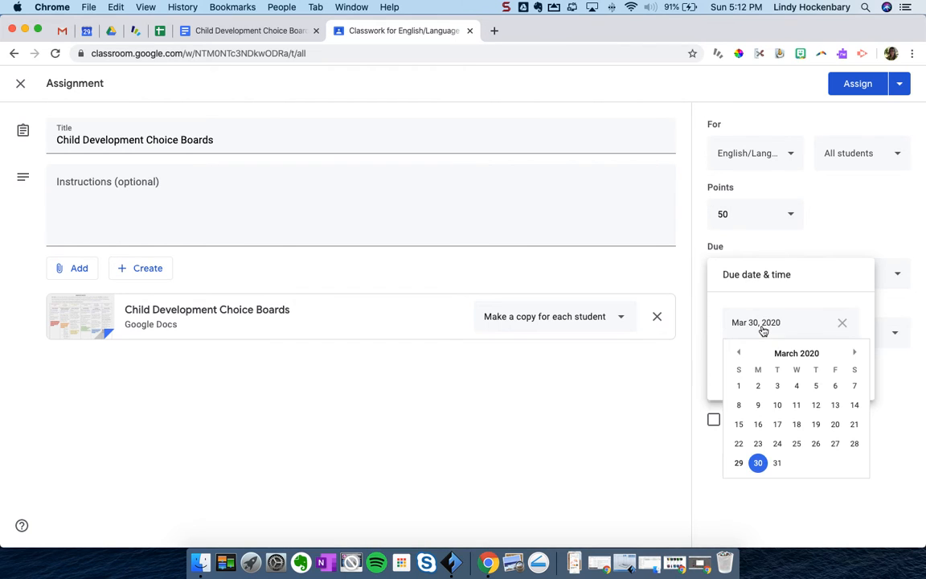
left_click(854, 353)
left_click(834, 386)
left_click(841, 237)
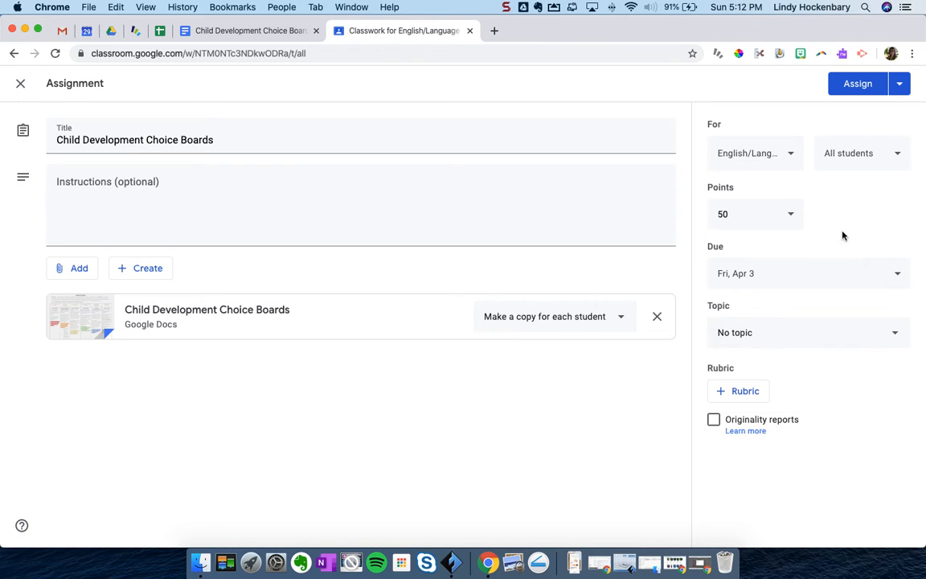
Step: Create a "Child Development" topic for the assignment and assign it to the class
left_click(731, 335)
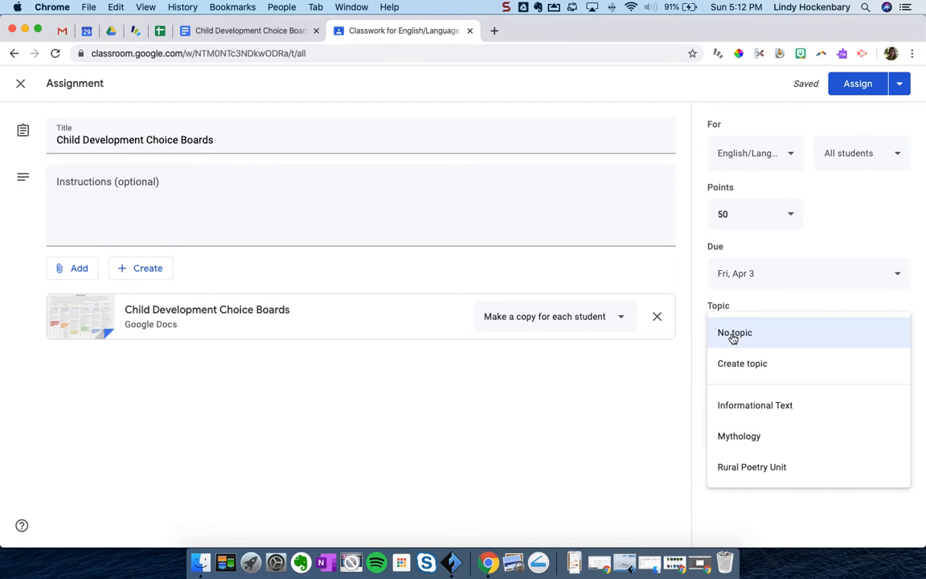
left_click(738, 374)
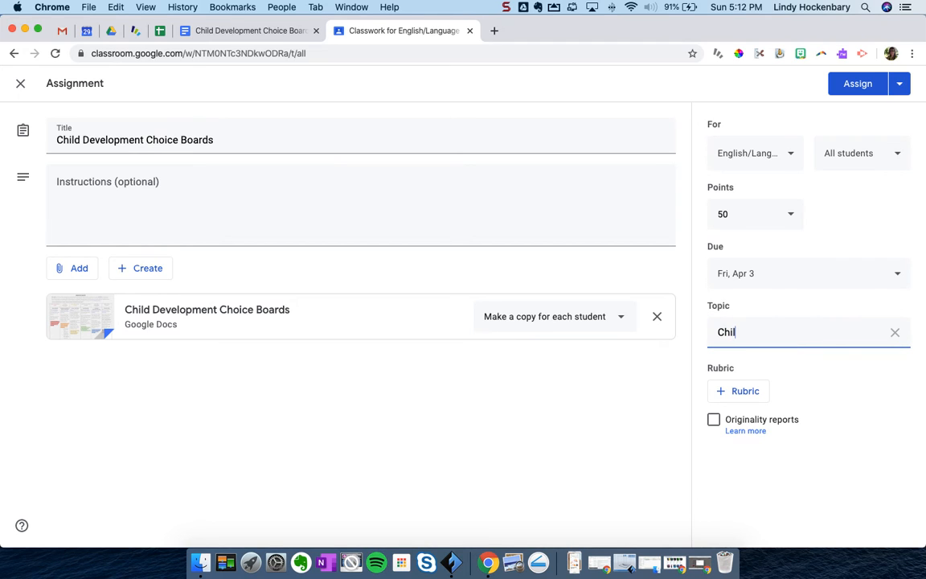
type("Child Development")
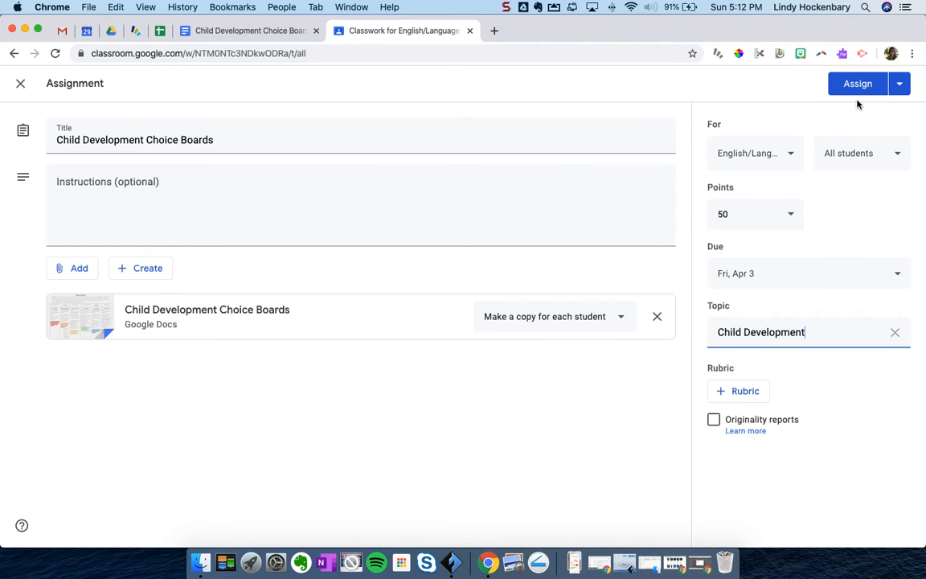
left_click(901, 87)
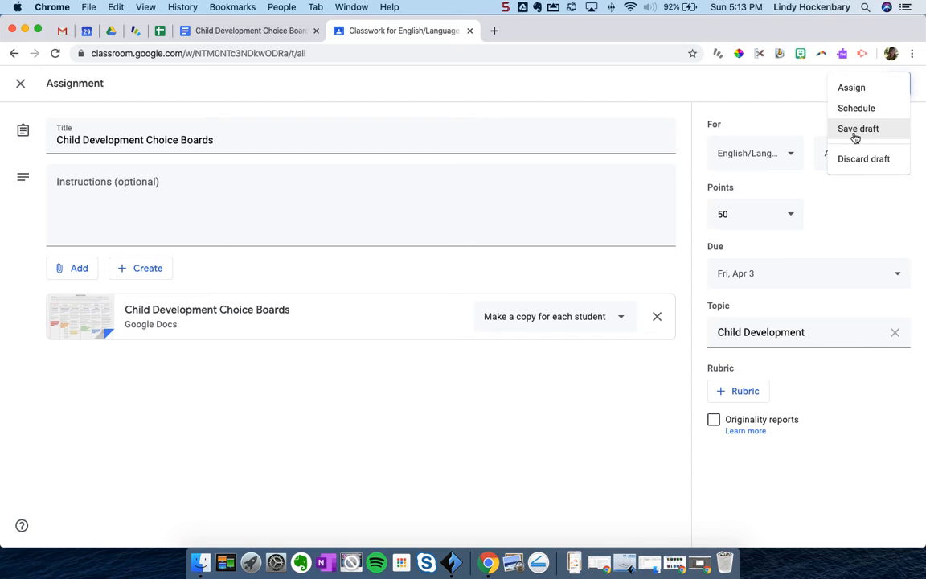
left_click(855, 89)
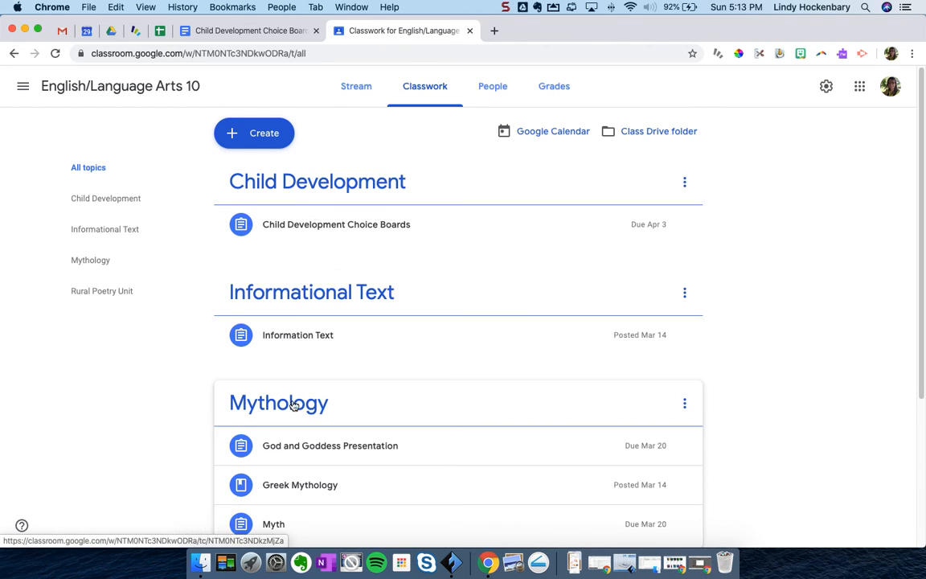
Step: Look over the classwork topics, viewing Child Development on its own, and expand the Child Development Choice Boards assignment under all topics
scroll(289, 402, "down", 5)
scroll(322, 422, "up", 5)
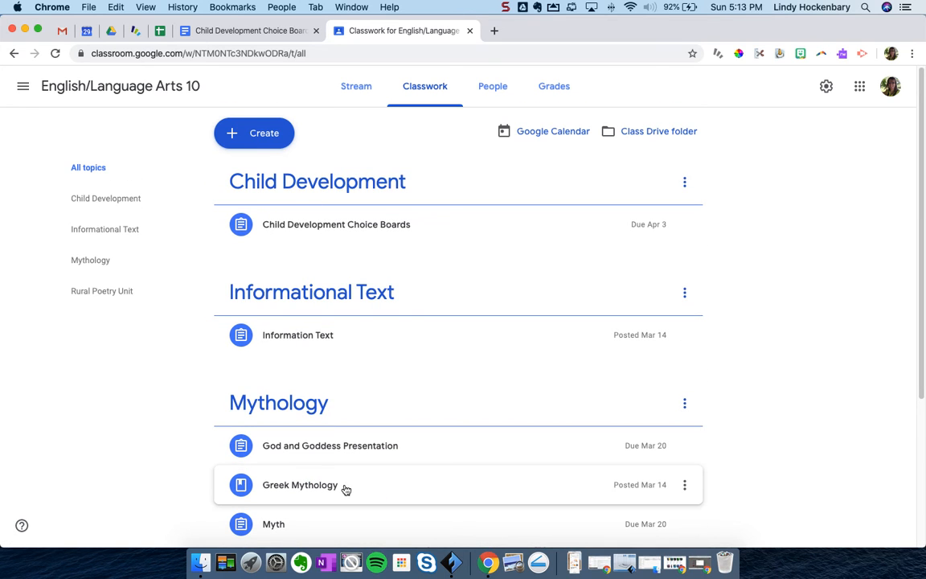
scroll(345, 490, "down", 5)
scroll(345, 490, "up", 5)
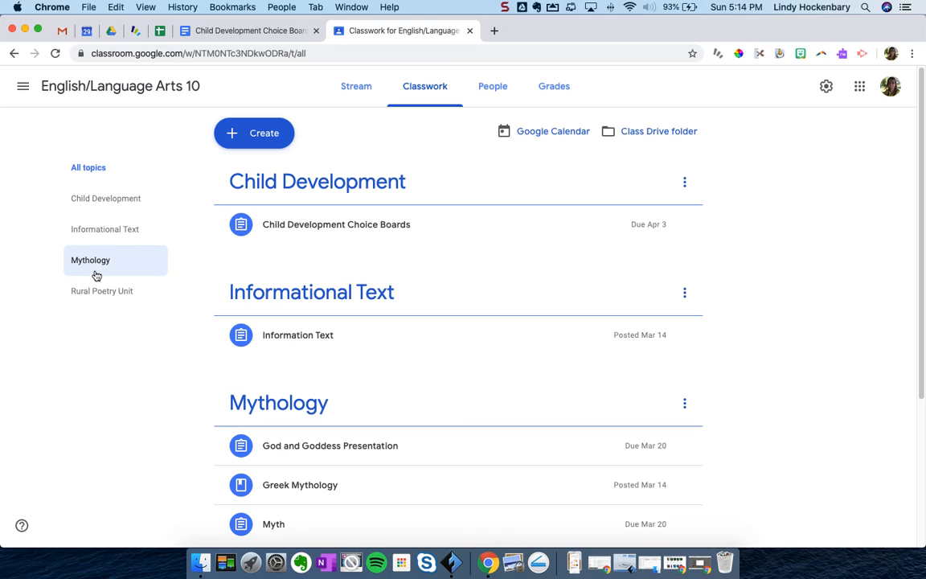
left_click(101, 203)
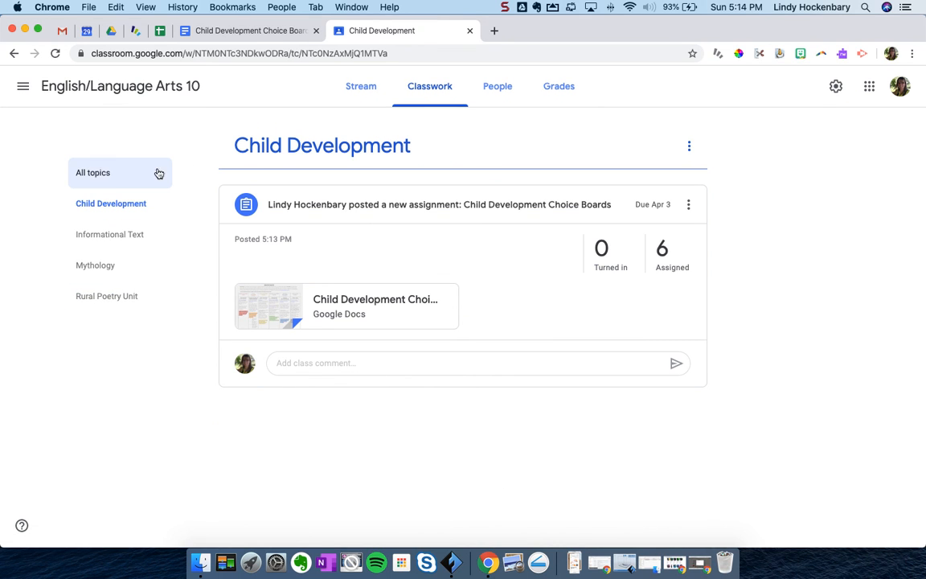
left_click(94, 174)
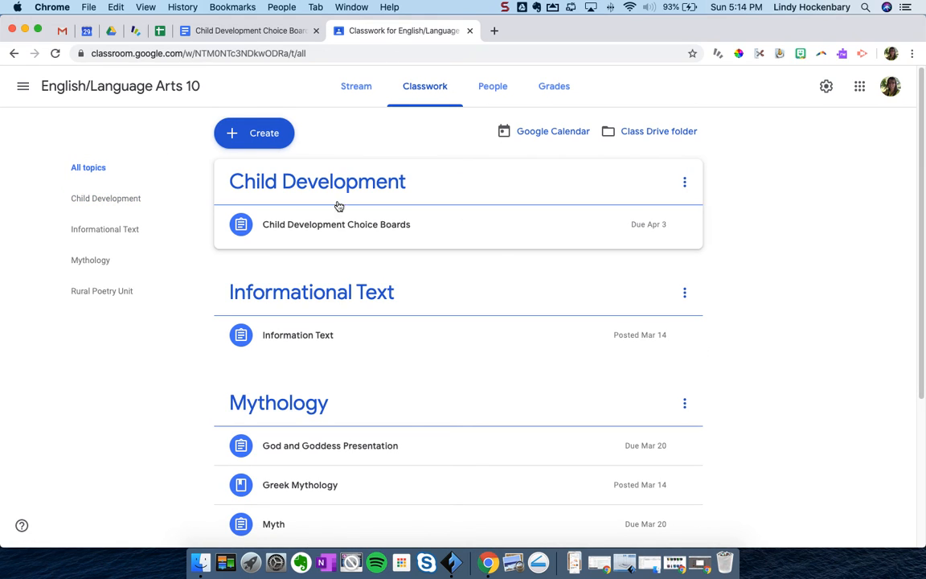
left_click(361, 233)
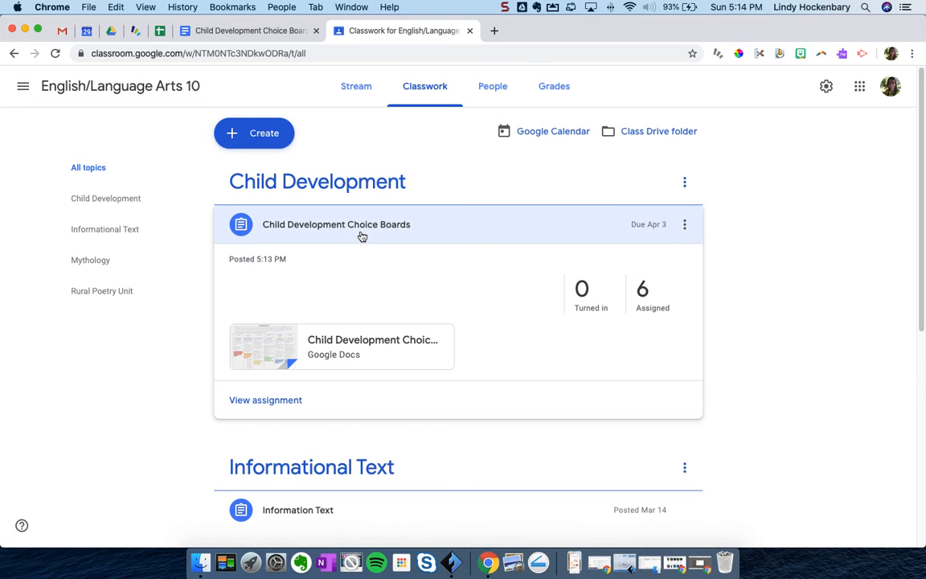